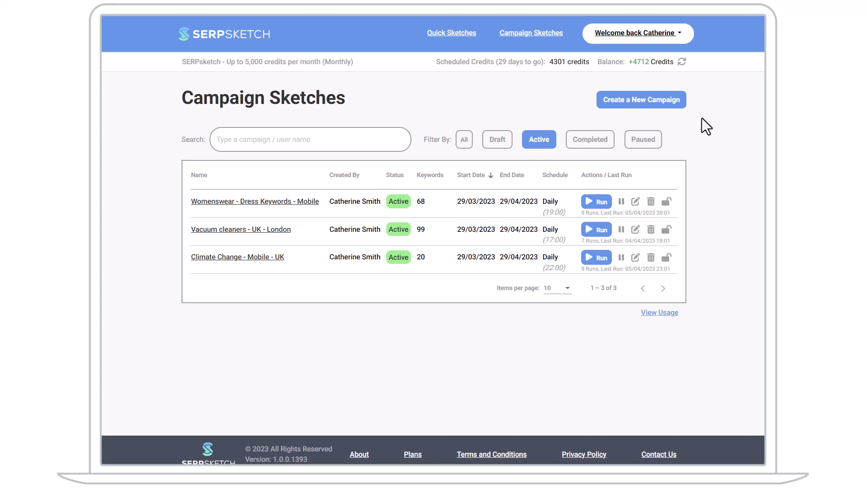
Step: Create a new campaign named "Luxury Watches - Desktop - London - UK" and continue to the keyword stage
click(663, 103)
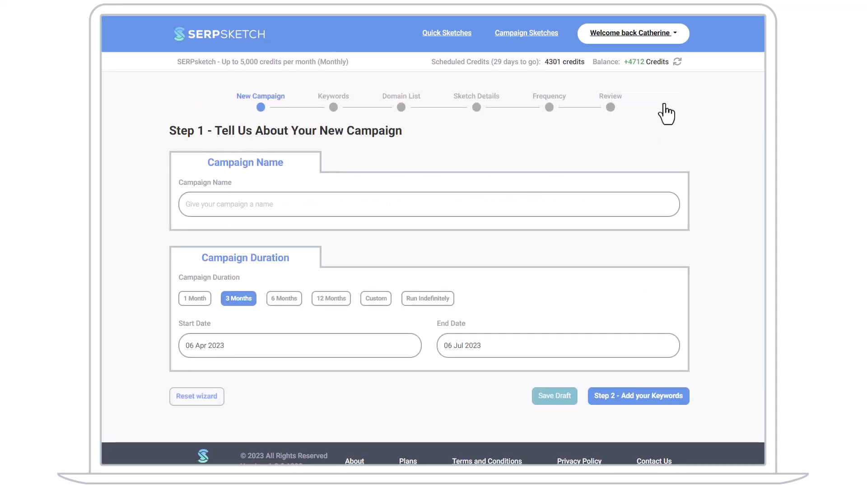
click(369, 208)
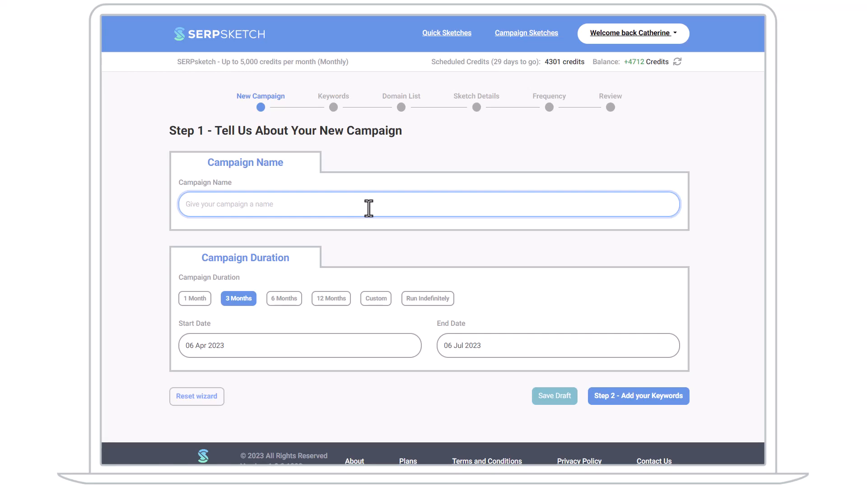
text(L)
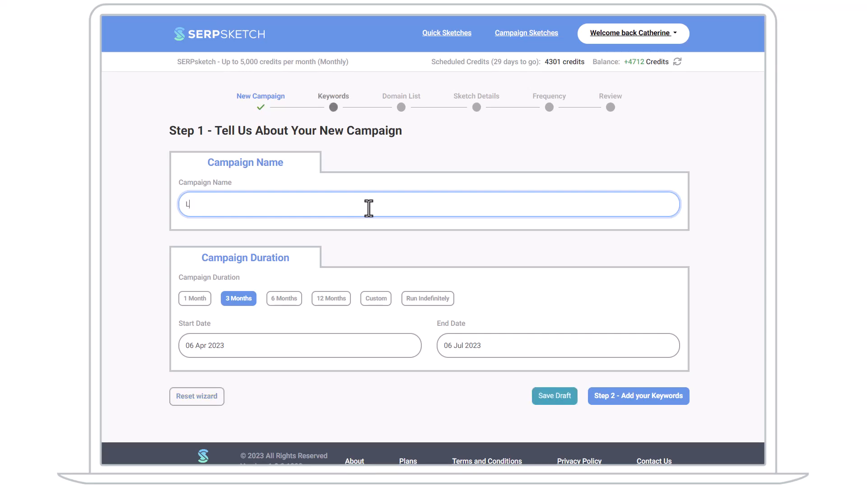
text(uxury Watches - Desktop - London - UK)
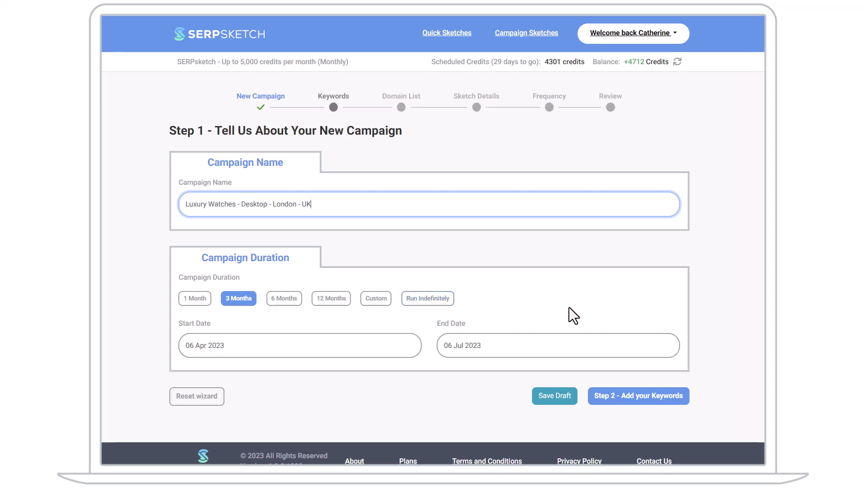
click(635, 402)
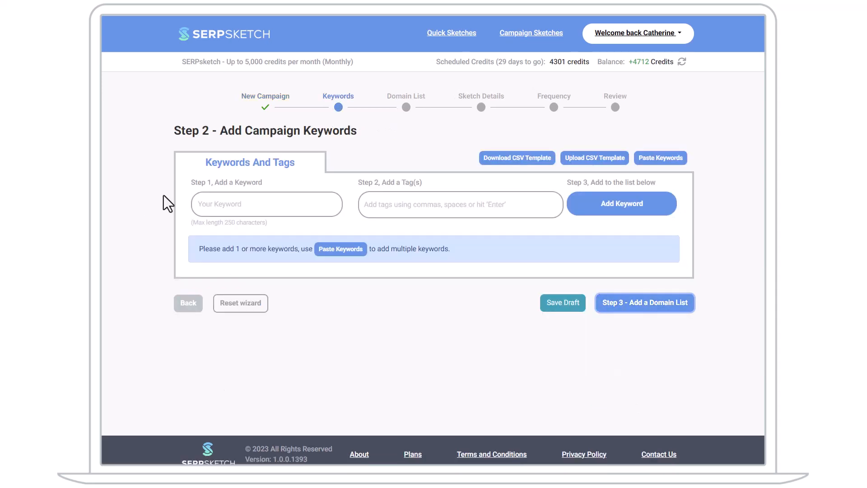
Step: Add the single keyword "rolex watch" to the campaign, and clear the keyword list again
click(207, 211)
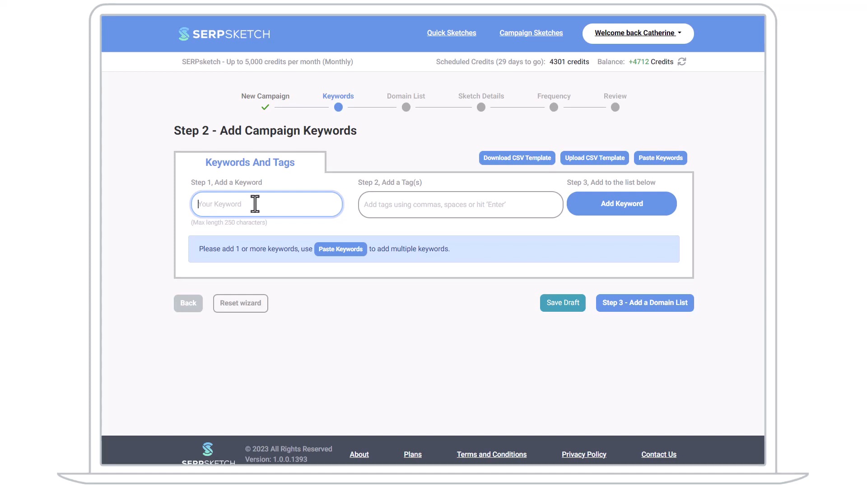
text(rolex watch)
key(Return)
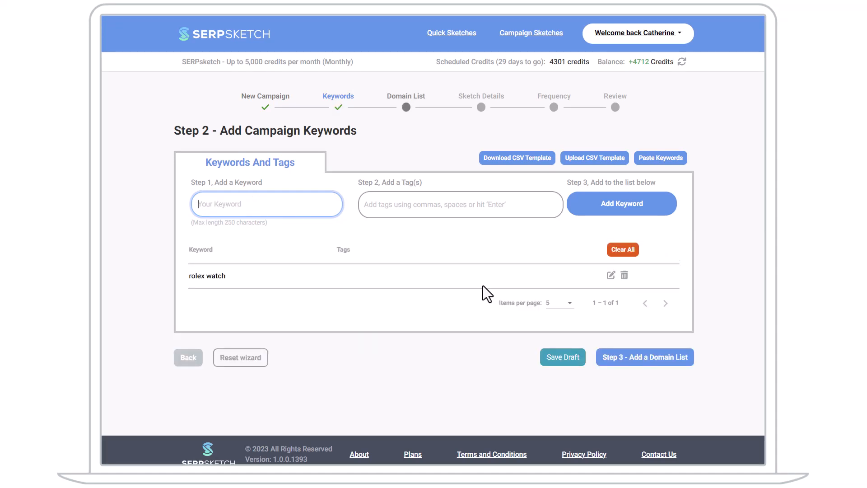
click(616, 249)
click(539, 91)
Step: Bulk-add the keywords "mens watch", "womens watch" and "rolex watch" on separate lines, and delete all keywords again
click(669, 162)
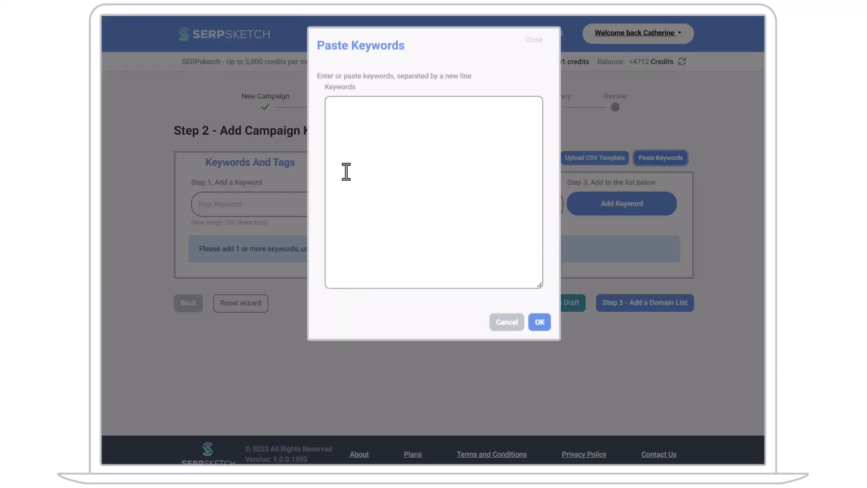
click(332, 158)
text(mens watch)
key(Return)
text(womens watch)
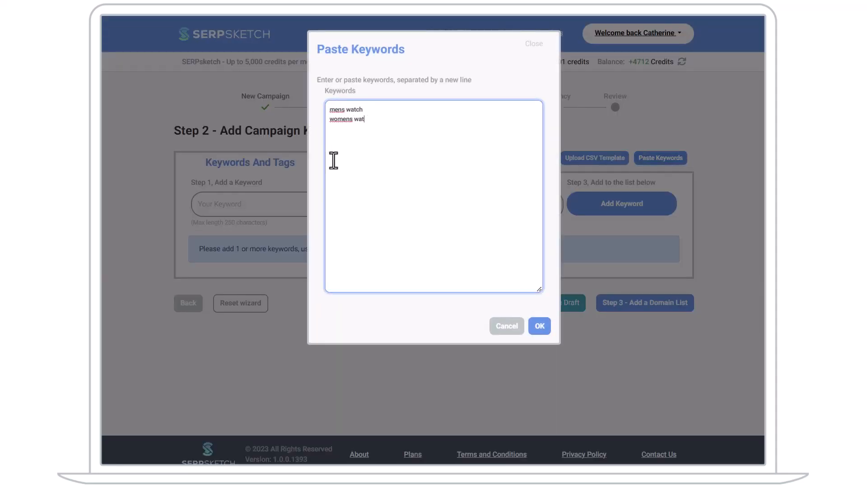
key(Return)
text(rolex watch)
click(540, 325)
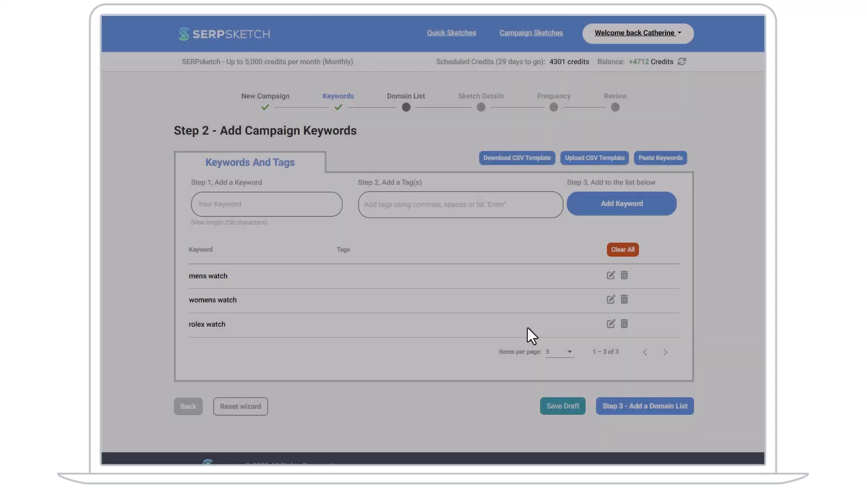
click(628, 250)
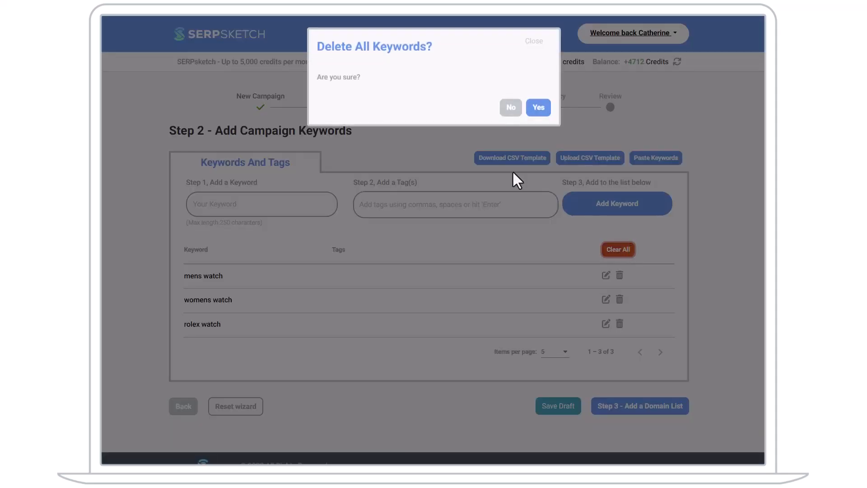
click(537, 108)
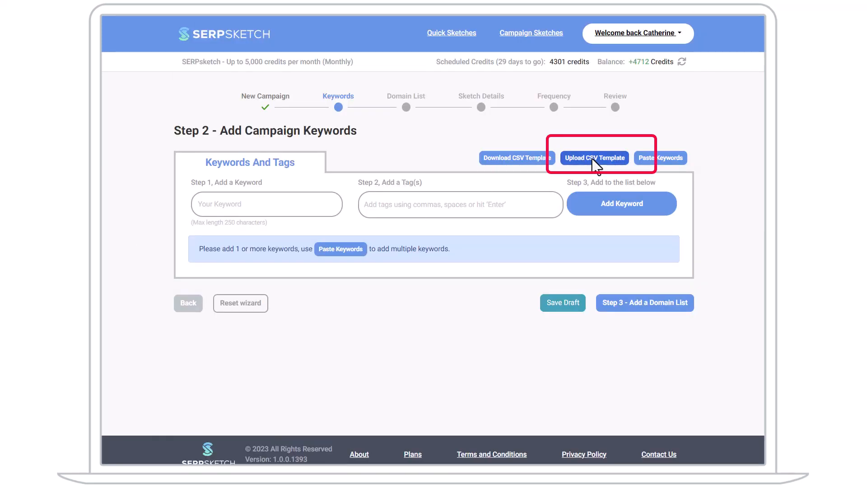
Step: Import the campaign keywords from the watches CSV file, list 100 items per page, and continue to the domain list stage
click(592, 158)
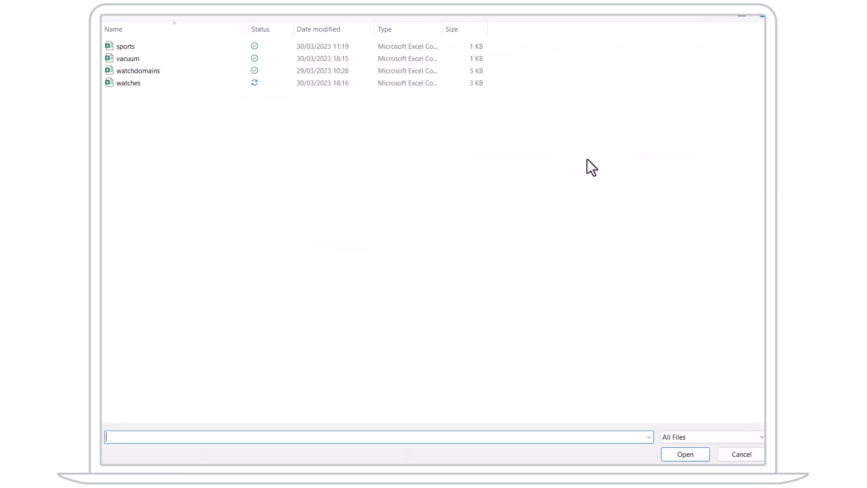
double_click(122, 83)
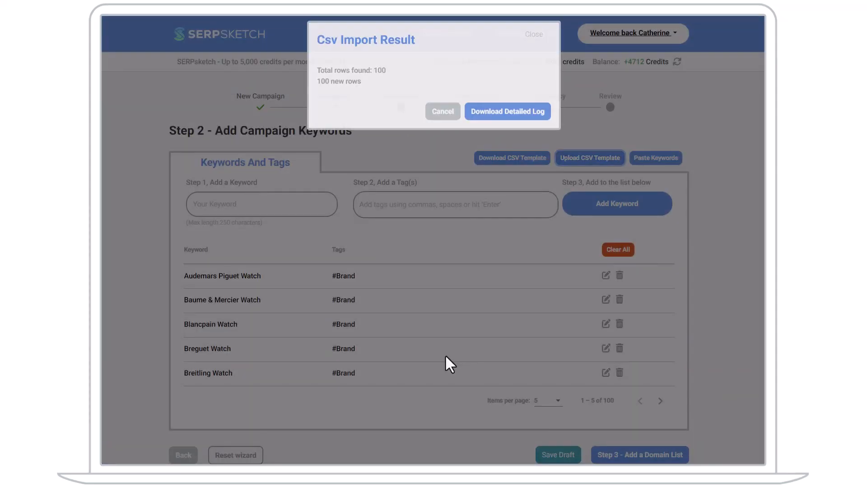
click(533, 44)
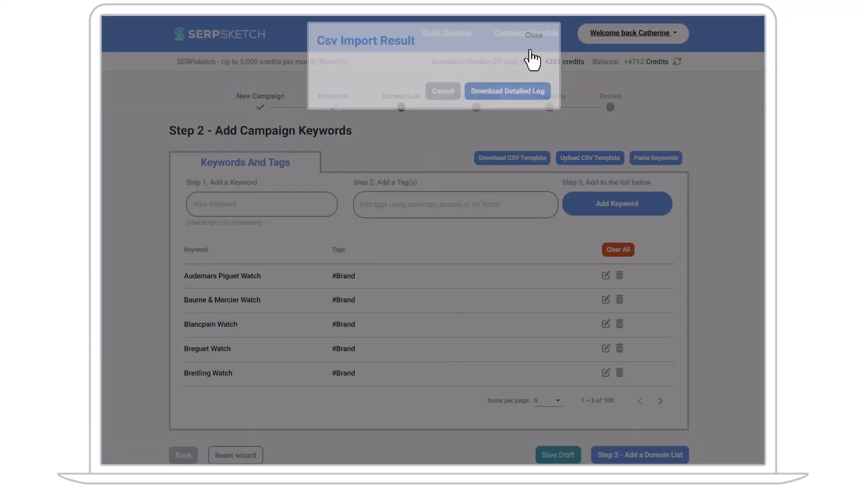
click(551, 401)
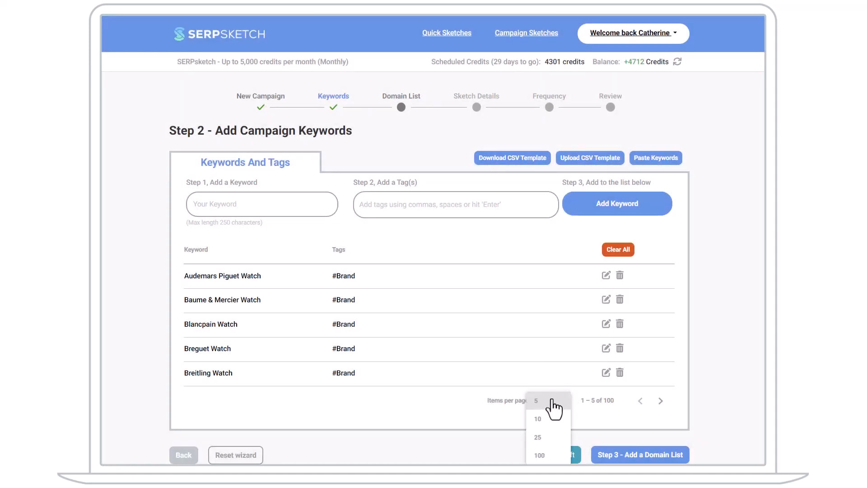
click(540, 455)
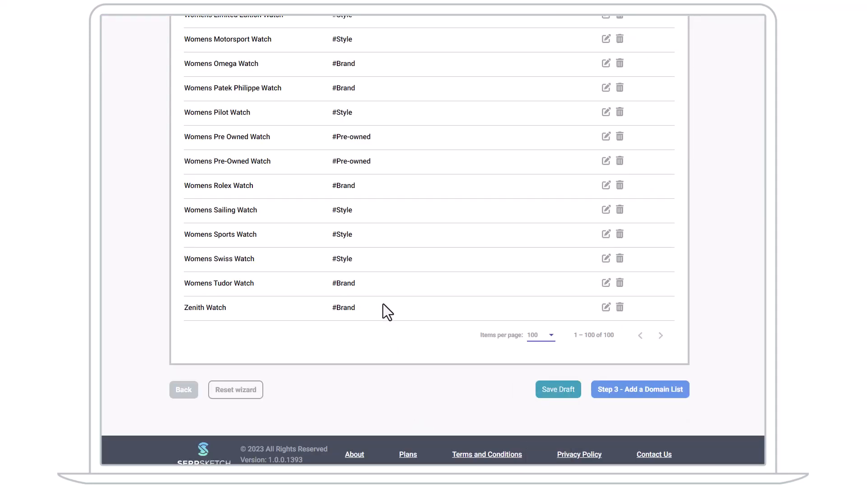
click(641, 390)
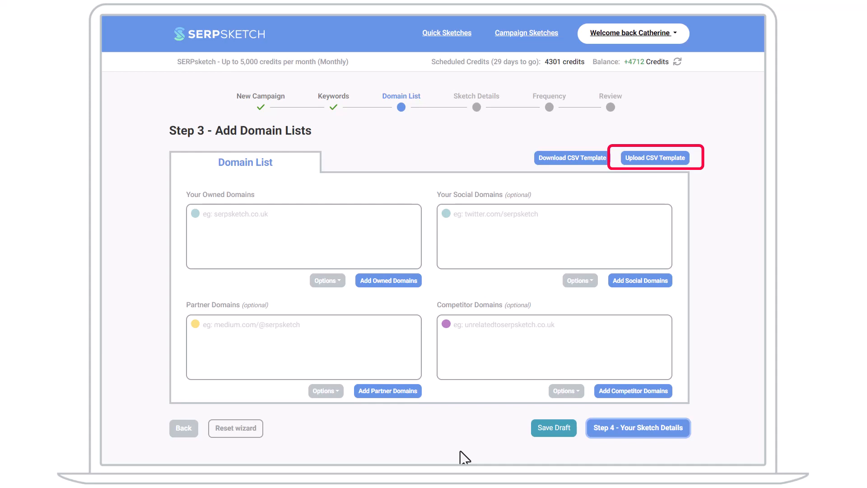
Step: Import the domain lists from the watchdomains CSV file and continue to the sketch details
click(645, 159)
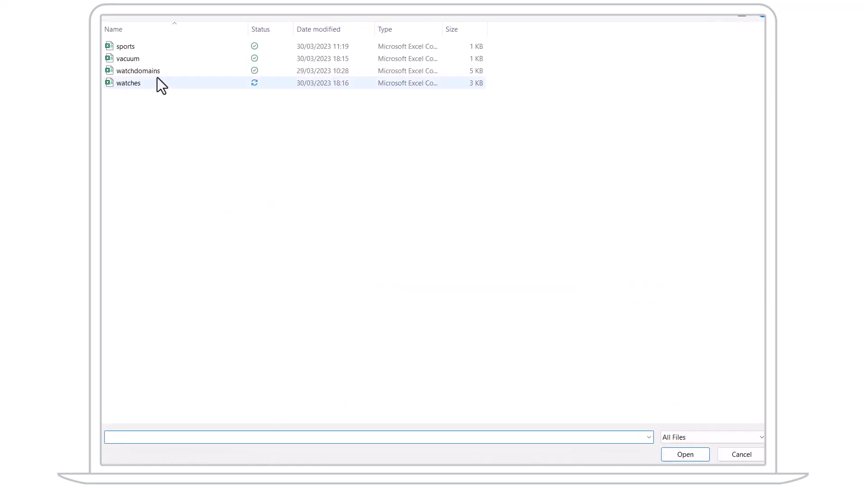
double_click(158, 82)
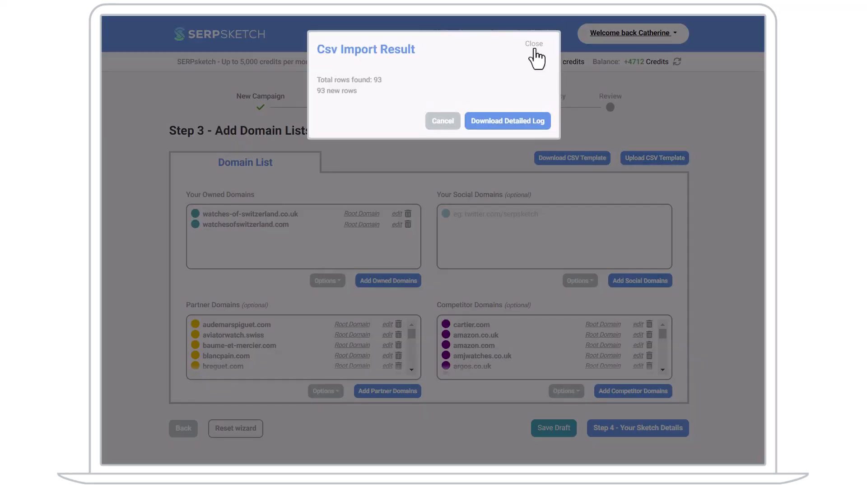
click(535, 47)
click(607, 429)
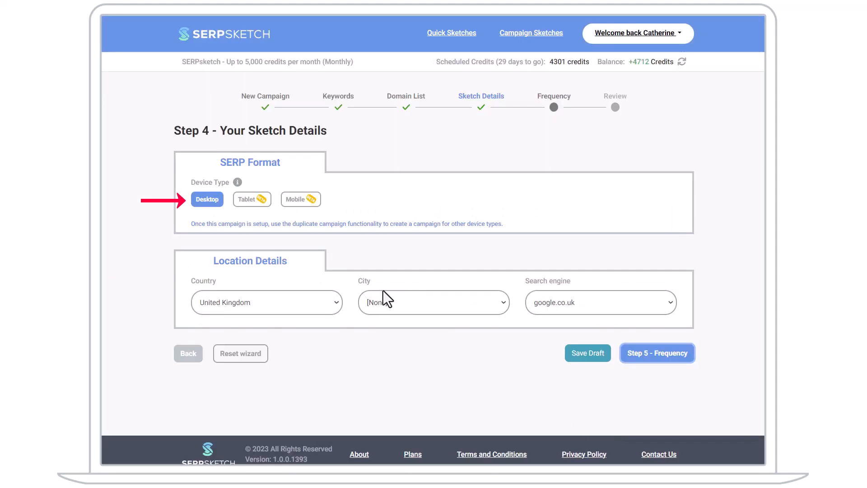
Step: Try the Mobile device type, return to Desktop, set the city to London, and continue to the frequency stage
click(301, 200)
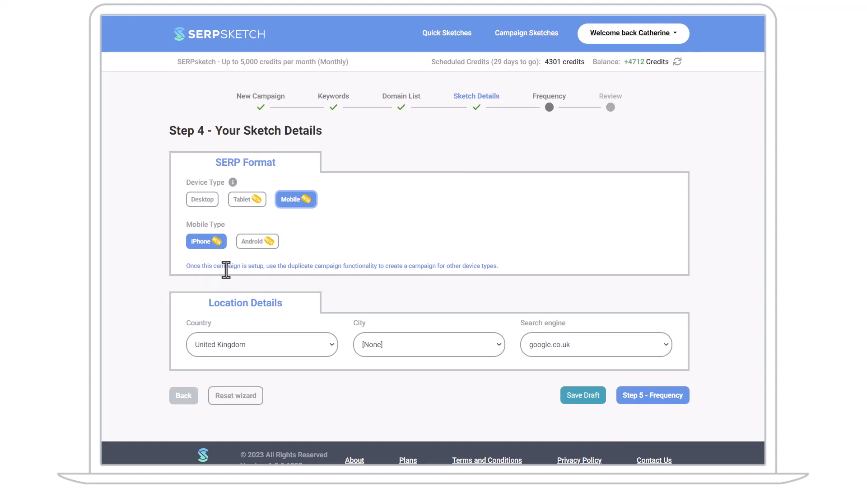
click(201, 199)
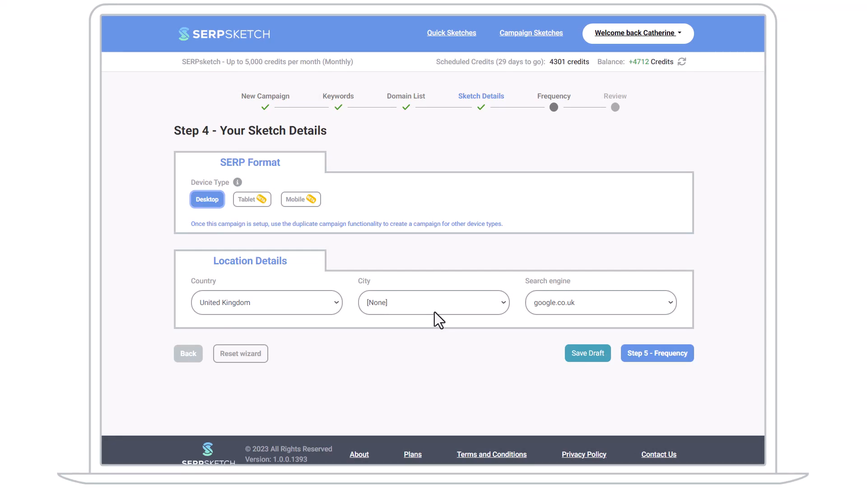
click(434, 311)
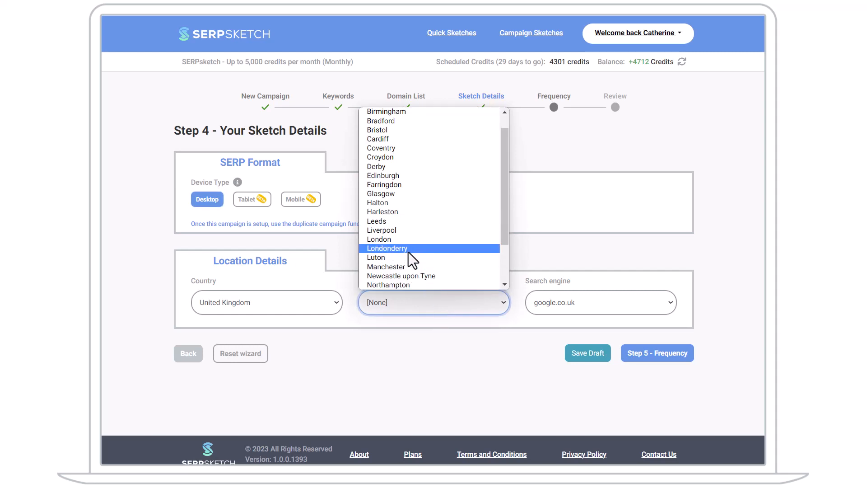
click(405, 240)
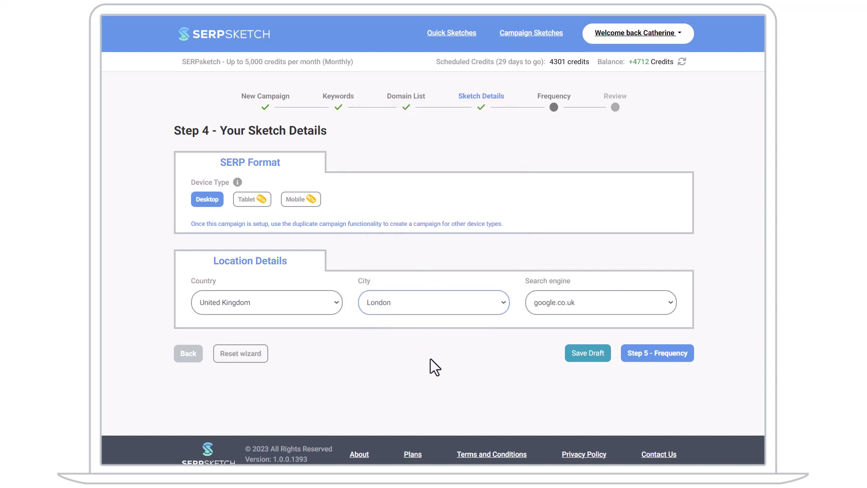
click(648, 356)
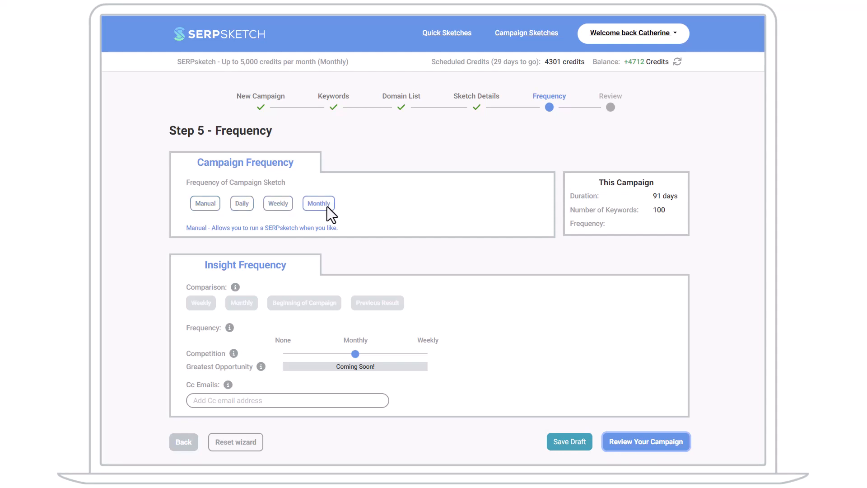
Step: Try a daily campaign frequency with runs at 08:00 and 14:00, and remove both hours
click(240, 204)
click(261, 252)
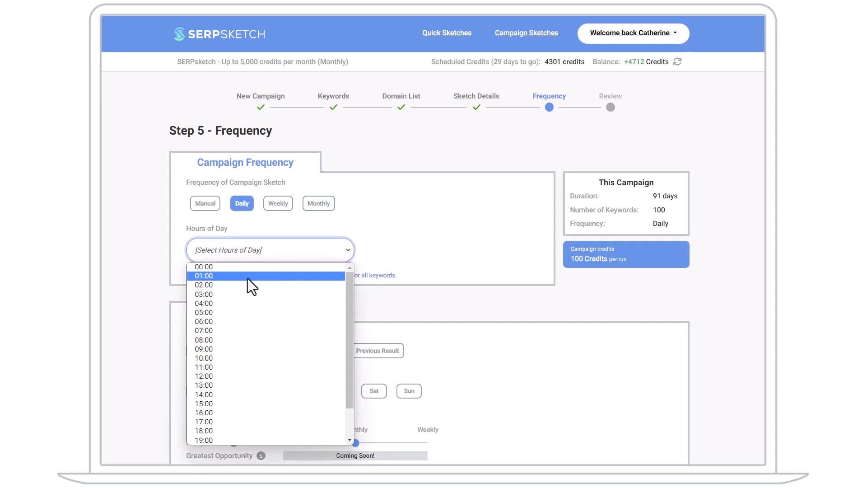
click(251, 341)
click(264, 258)
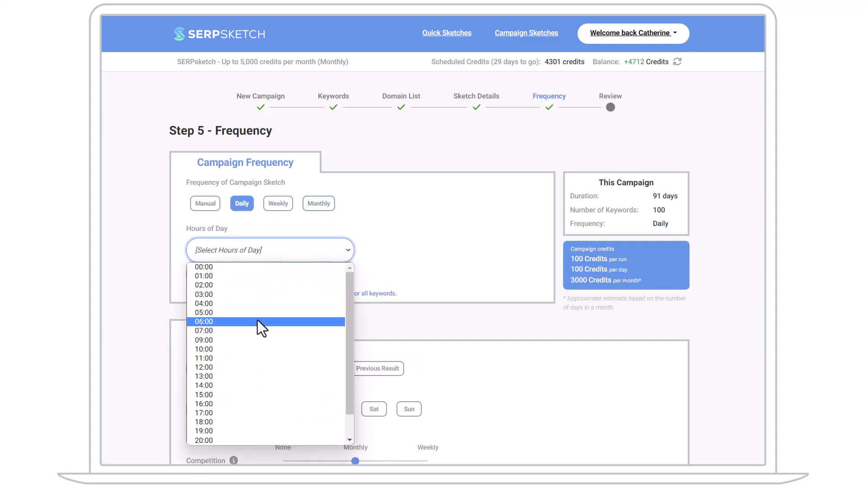
click(256, 385)
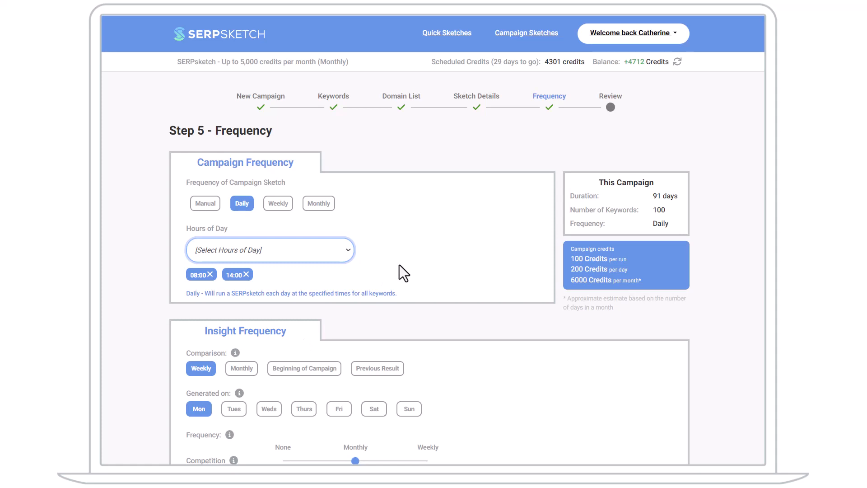
click(247, 274)
click(211, 274)
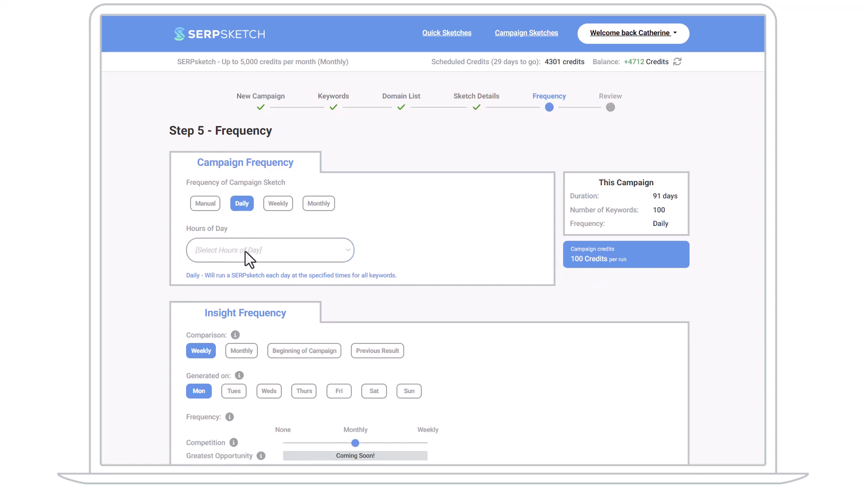
Step: Set the campaign frequency to weekly, with runs on Monday and Saturday
click(278, 204)
click(256, 251)
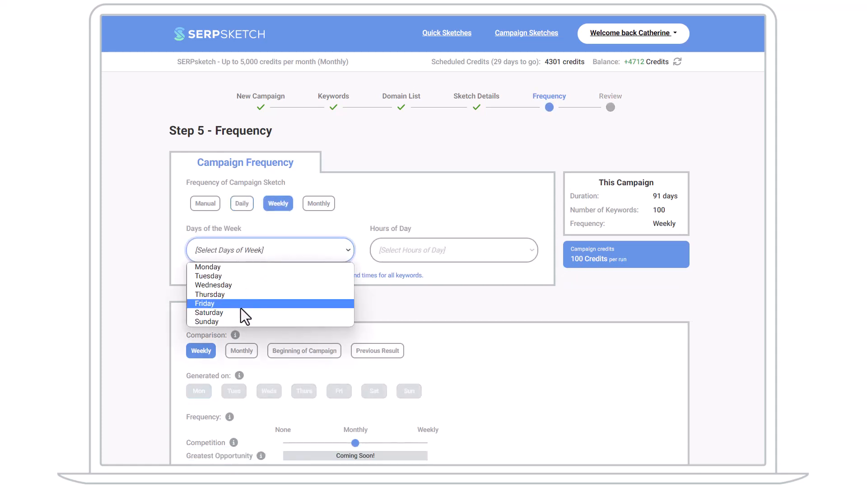
click(237, 268)
click(351, 256)
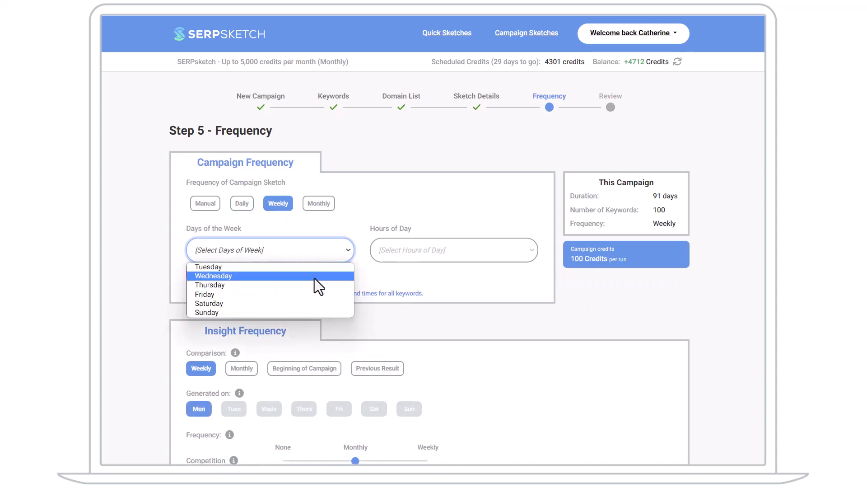
click(300, 304)
Step: Add 05:00 and 17:00 as hours for the weekly runs, and remove the 17:00 run
click(432, 255)
click(402, 310)
click(417, 261)
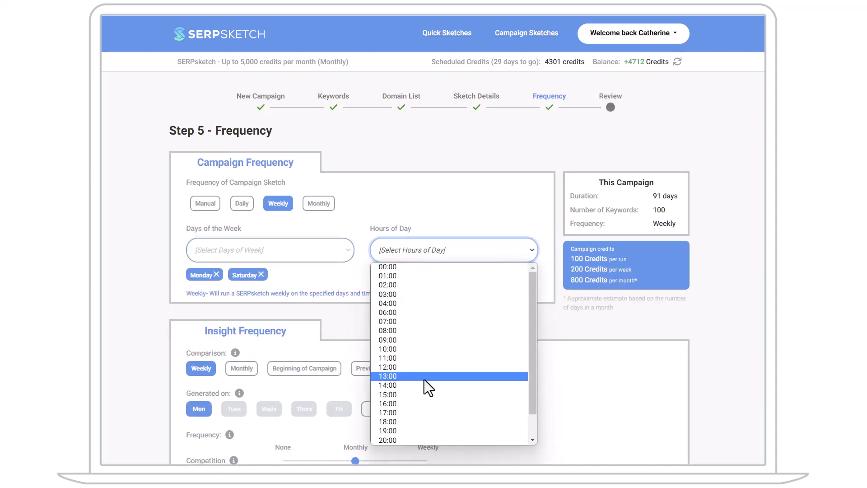
click(424, 380)
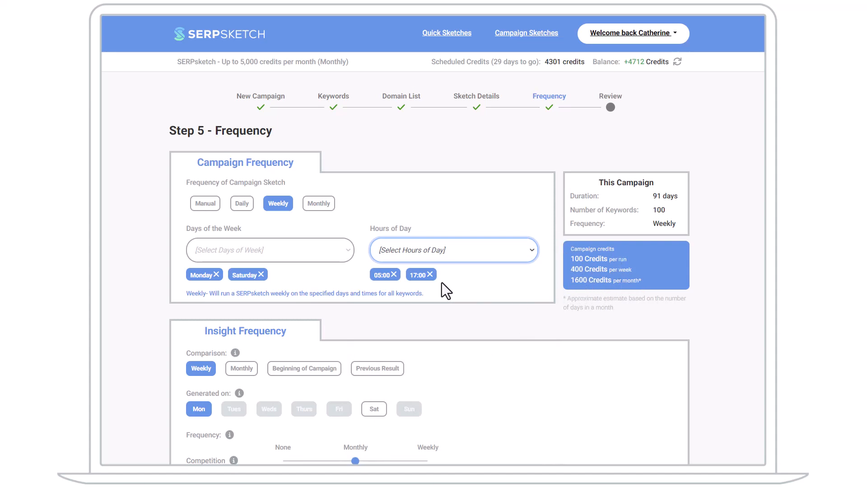
click(429, 274)
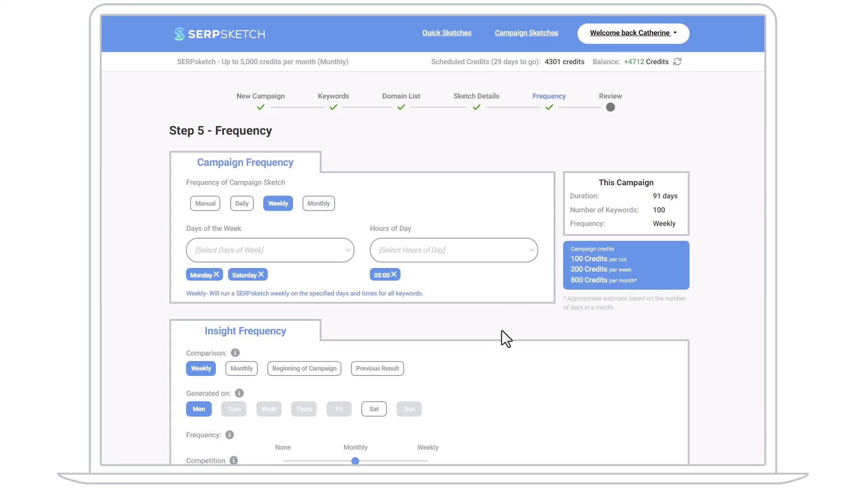
Step: Remove the 05:00 hour and the Saturday and Monday run days, and set the campaign frequency to Manual
scroll(502, 330, down, 3)
click(394, 162)
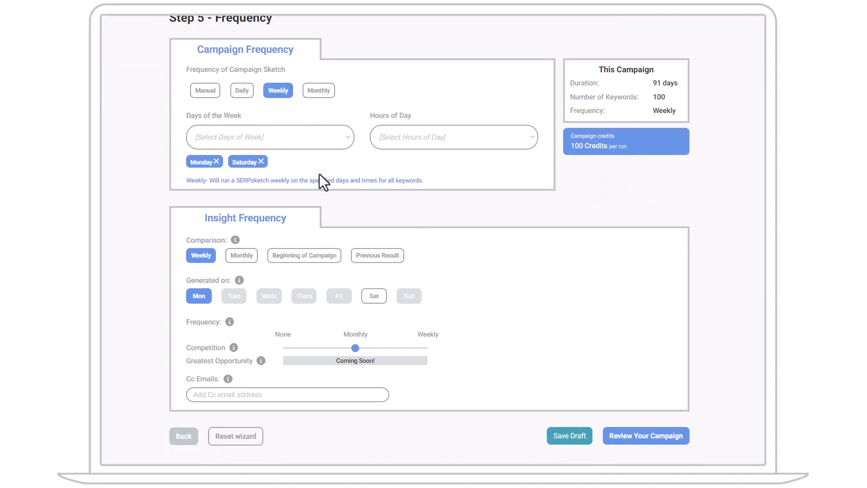
click(261, 161)
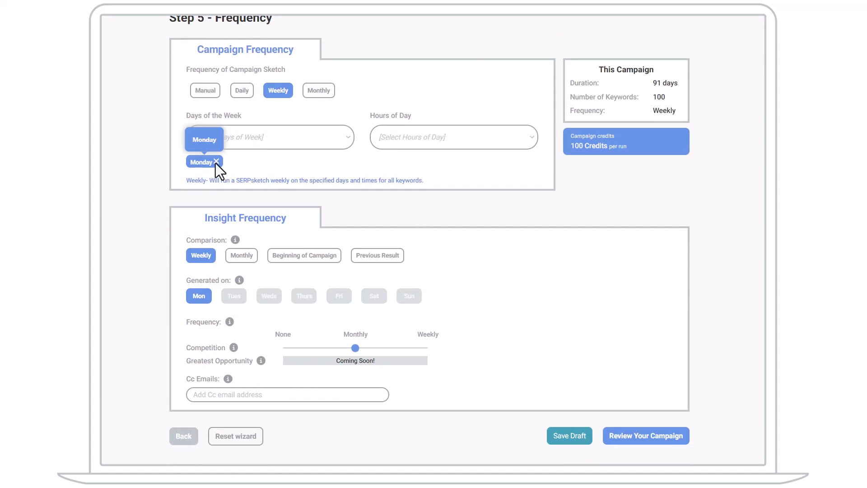
click(216, 162)
click(205, 90)
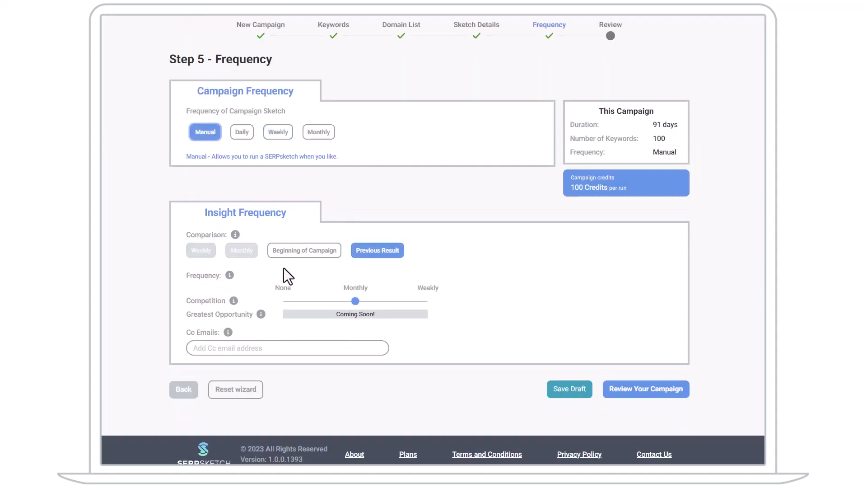
Step: Set the Competition insight frequency to Weekly and continue to the campaign review
mouse_move(234, 234)
drag(357, 301, 426, 301)
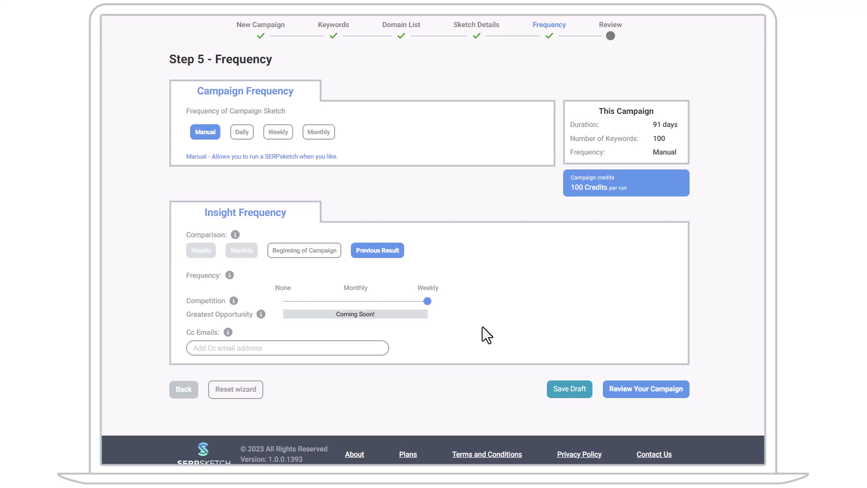
click(632, 391)
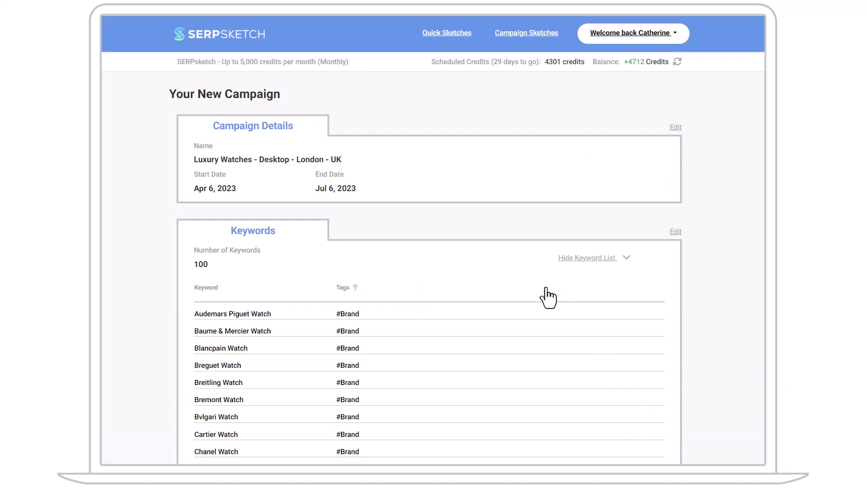
Step: Review the campaign summary, choose Only me for the campaign notifications, and complete the campaign setup
scroll(547, 298, down, 1)
scroll(548, 298, down, 5)
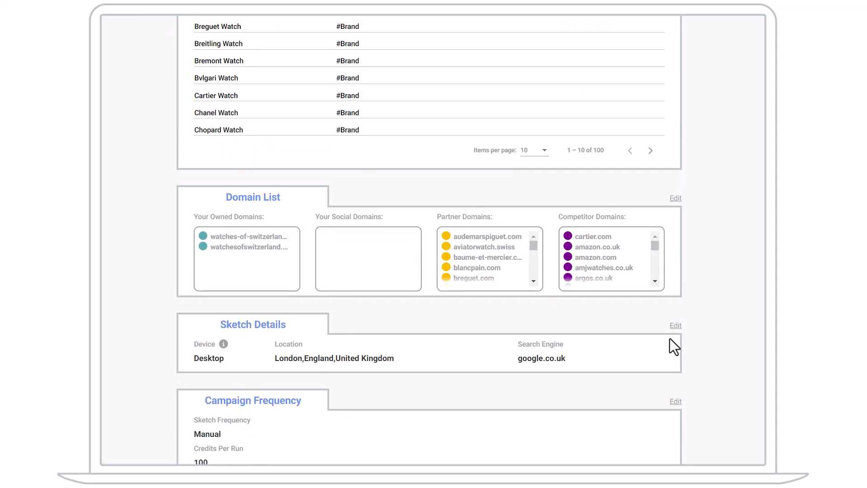
scroll(633, 347, down, 7)
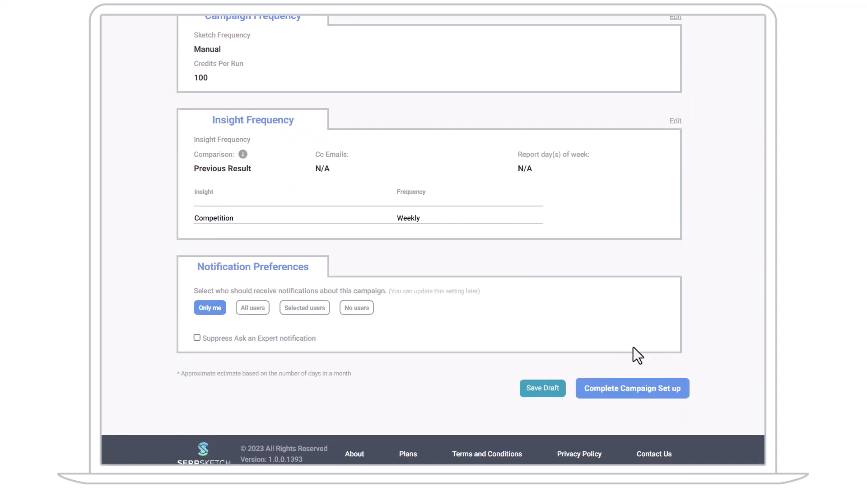
click(201, 313)
click(613, 389)
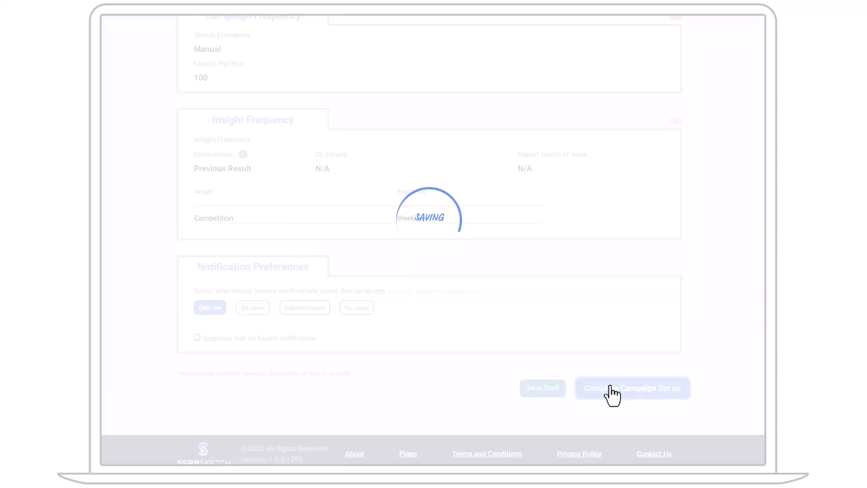